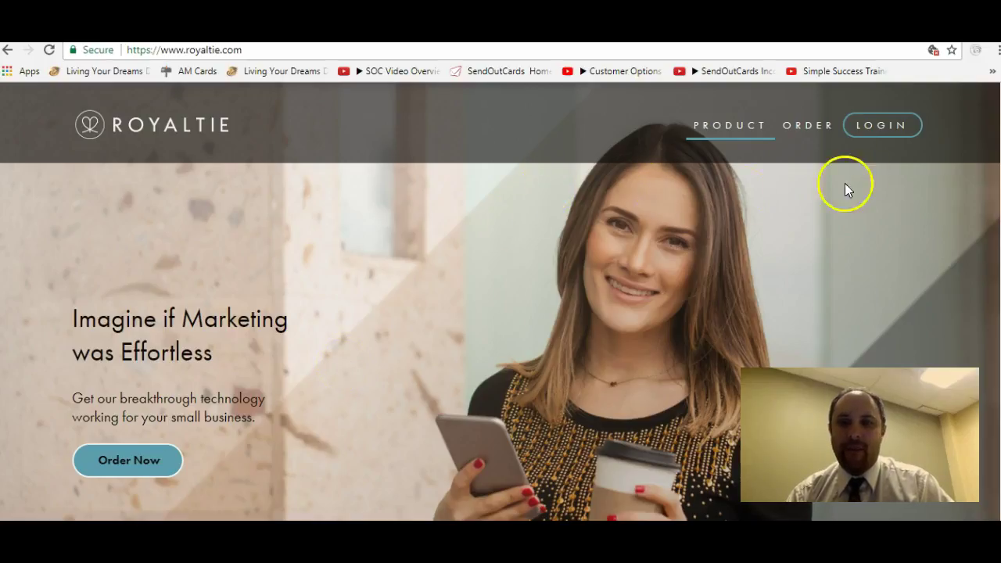
# Step: Log in to the Royaltie account with the saved credentials
pyautogui.click(883, 129)
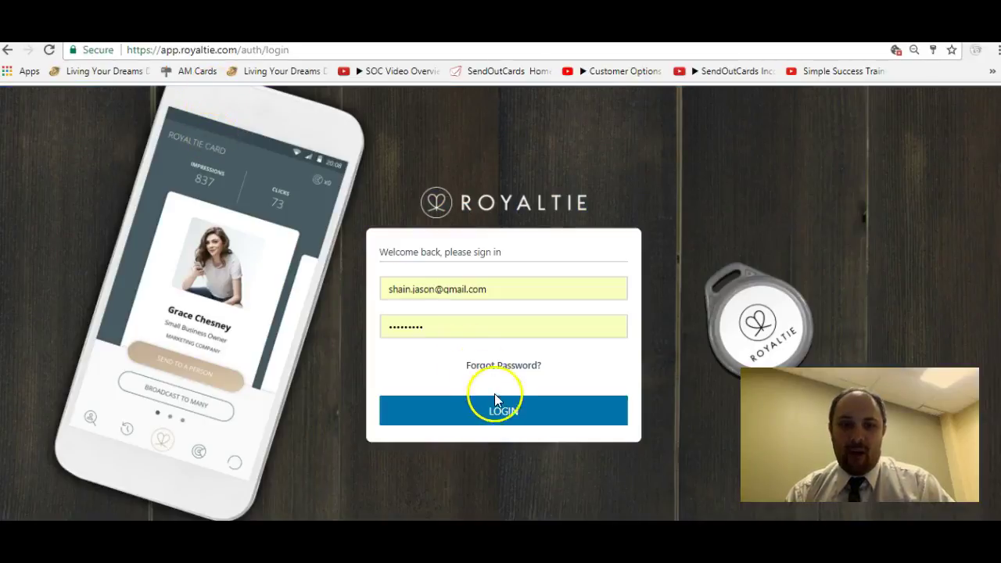
pyautogui.click(497, 405)
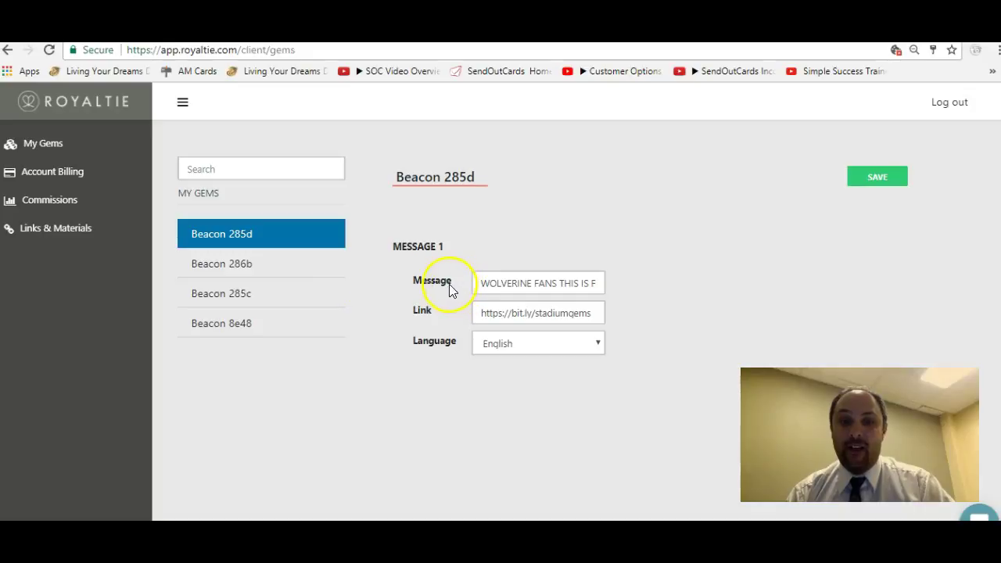
# Step: Review Beacon 285d's message field and its available language options, leaving the language set to English
pyautogui.moveTo(477, 284); pyautogui.dragTo(443, 273)
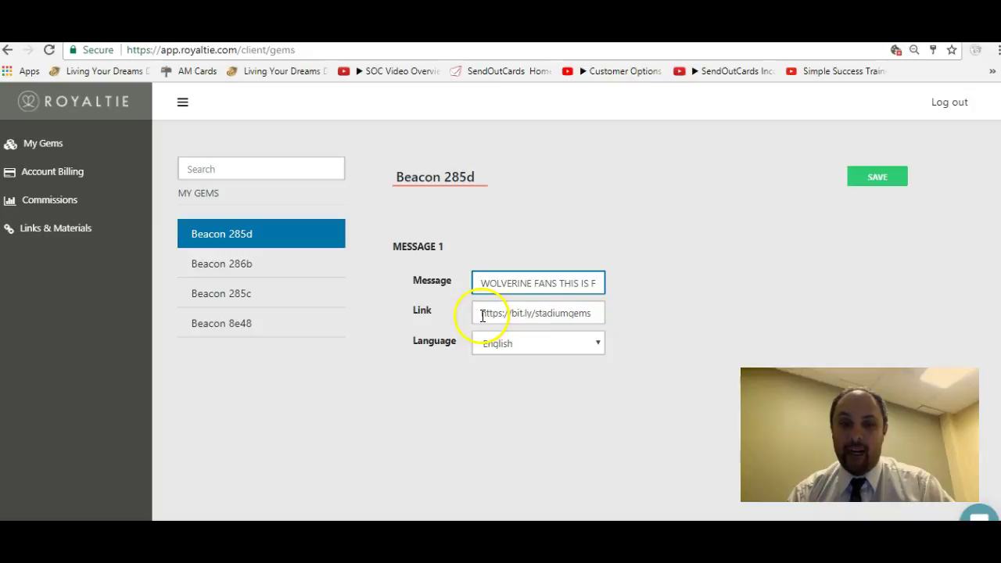
pyautogui.click(599, 345)
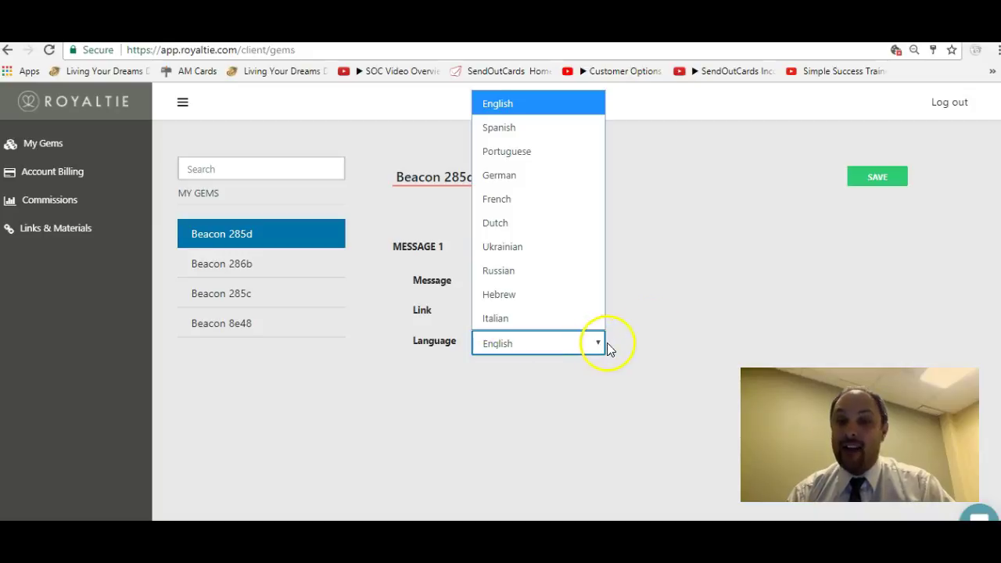
pyautogui.click(642, 298)
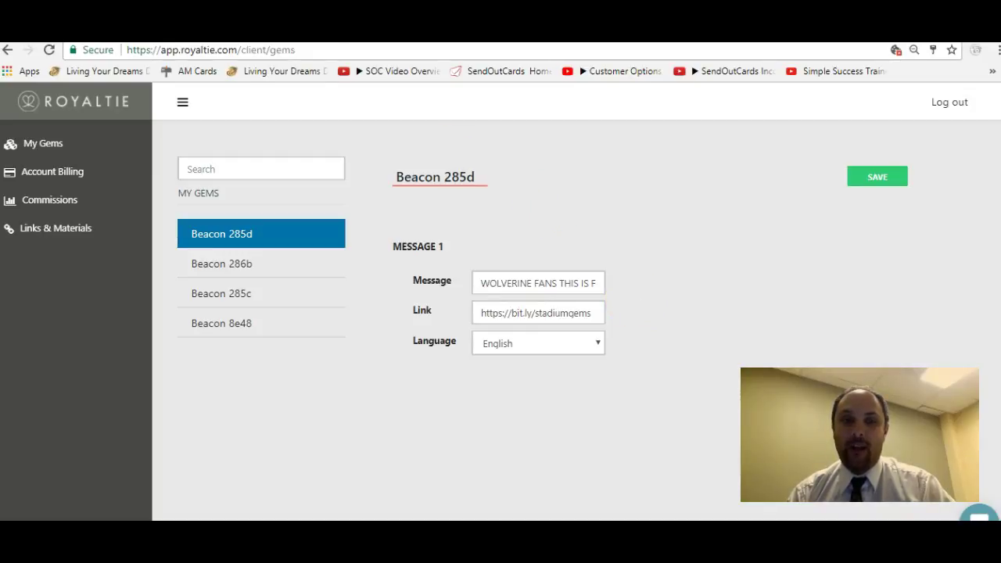
pyautogui.click(223, 35)
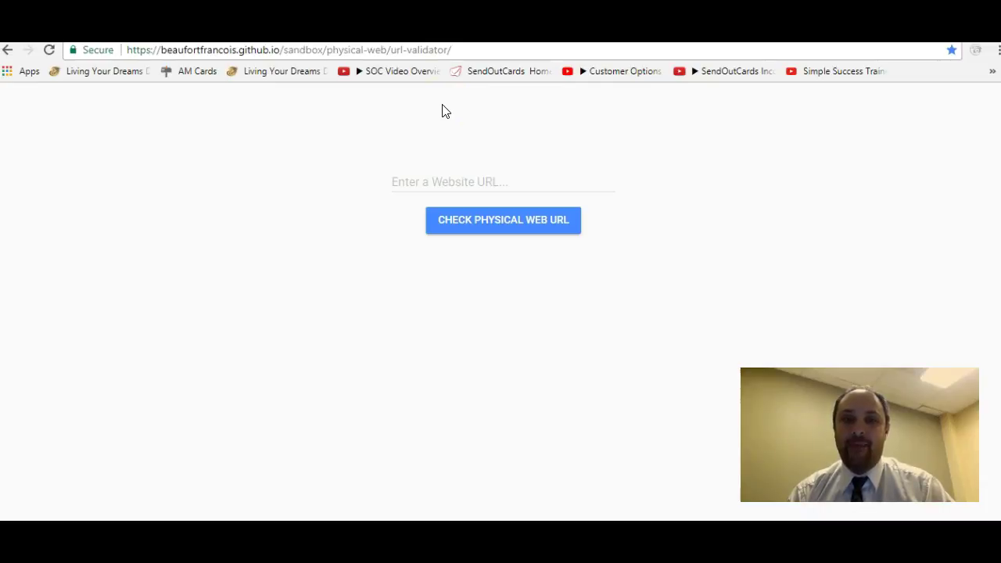
pyautogui.click(443, 49)
pyautogui.write('htt')
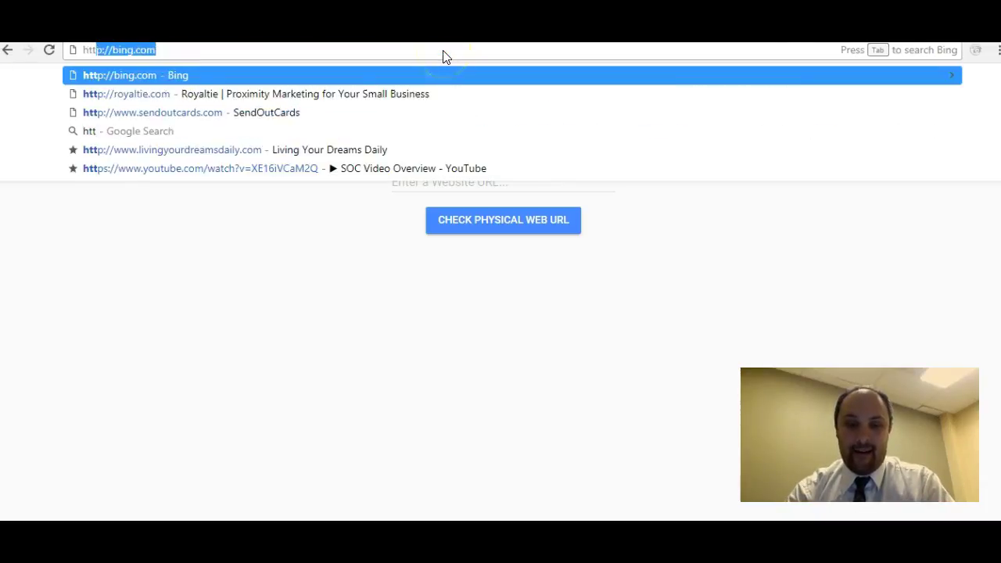
pyautogui.write('ps:')
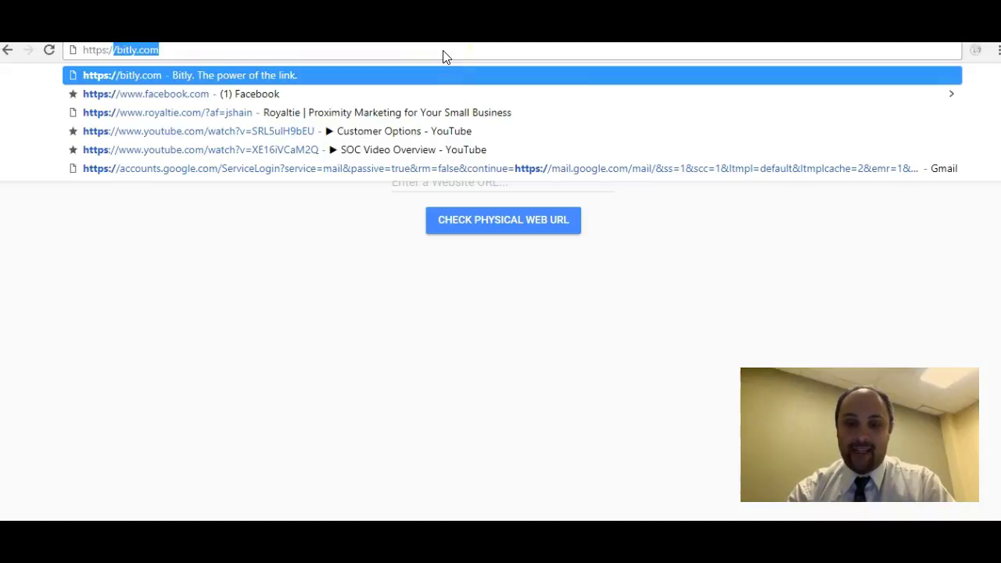
pyautogui.write('//bit.ly')
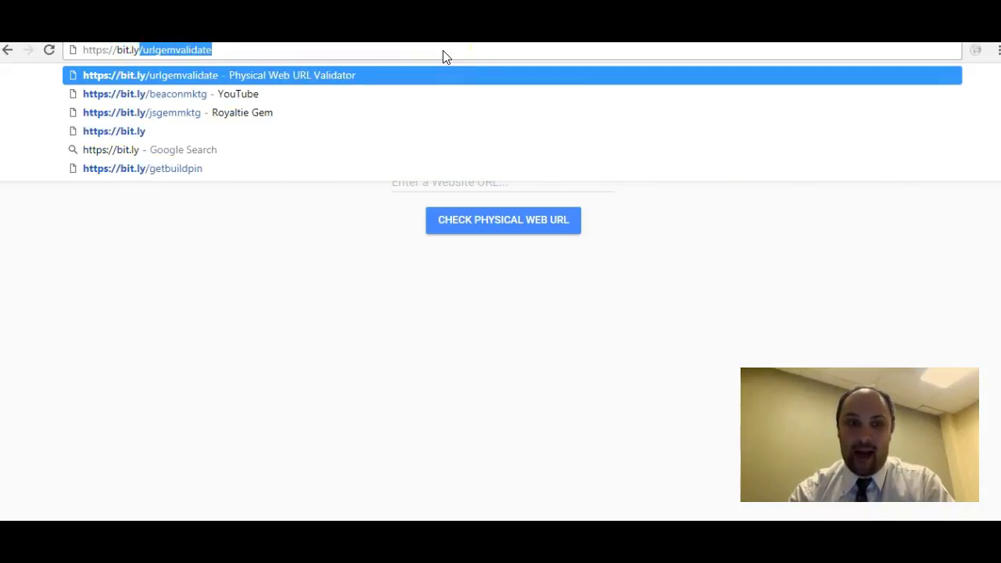
pyautogui.write('/')
pyautogui.press('Right')
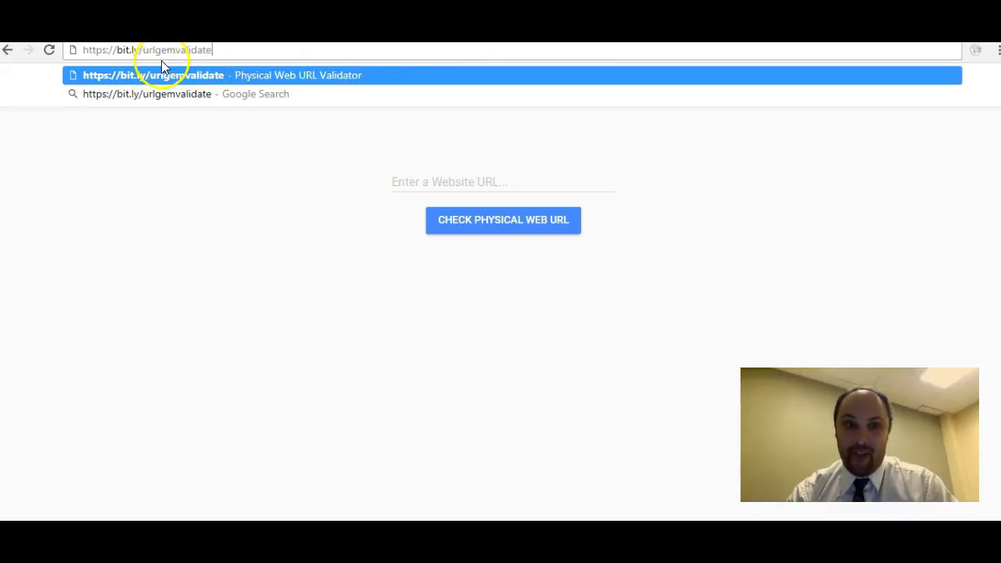
pyautogui.press('Return')
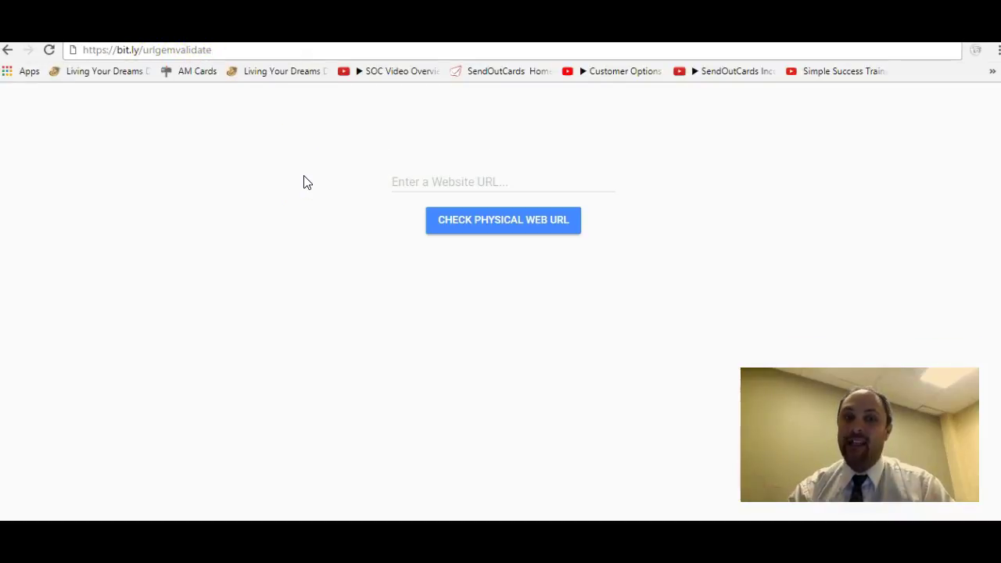
pyautogui.click(454, 182)
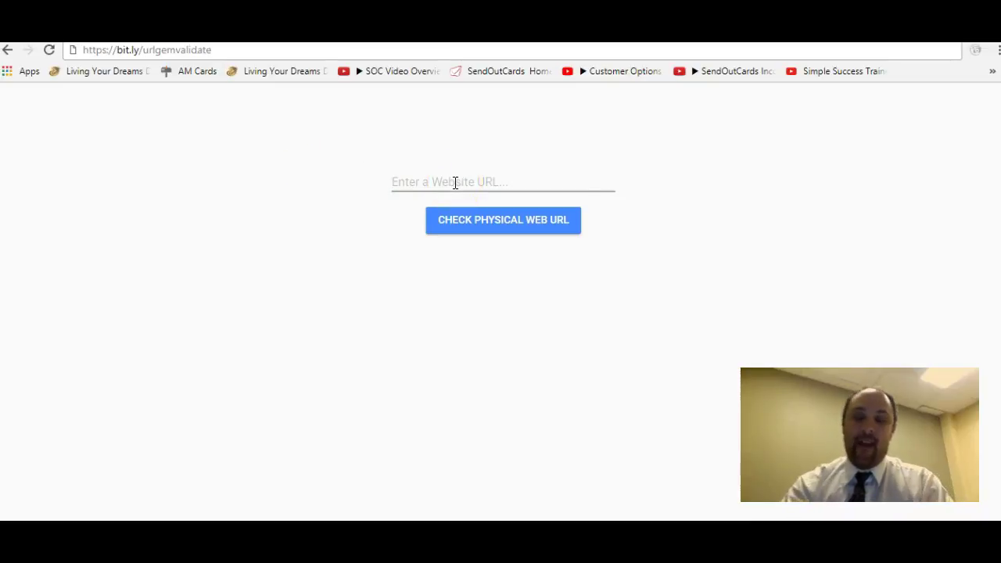
pyautogui.write('https')
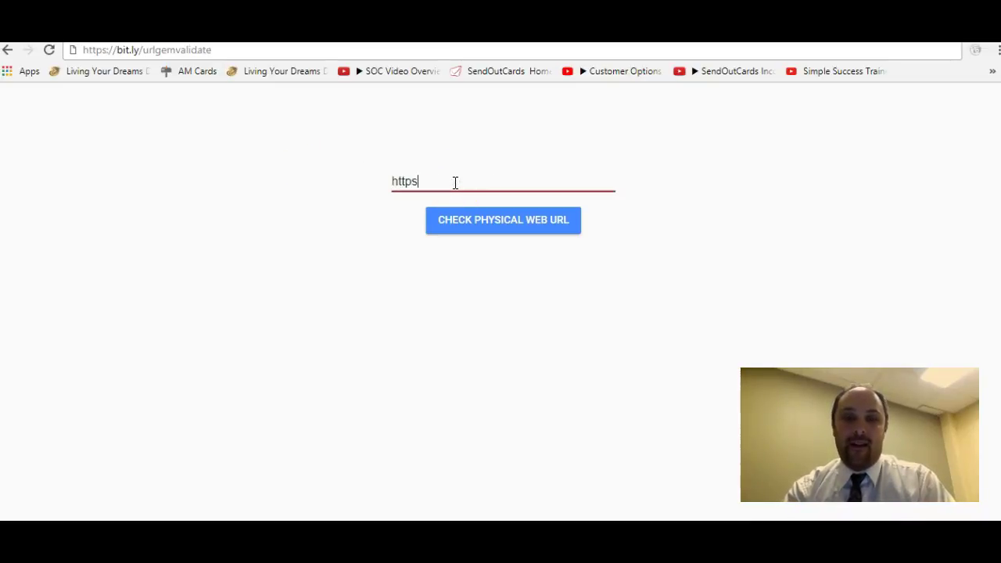
pyautogui.write('://facebook')
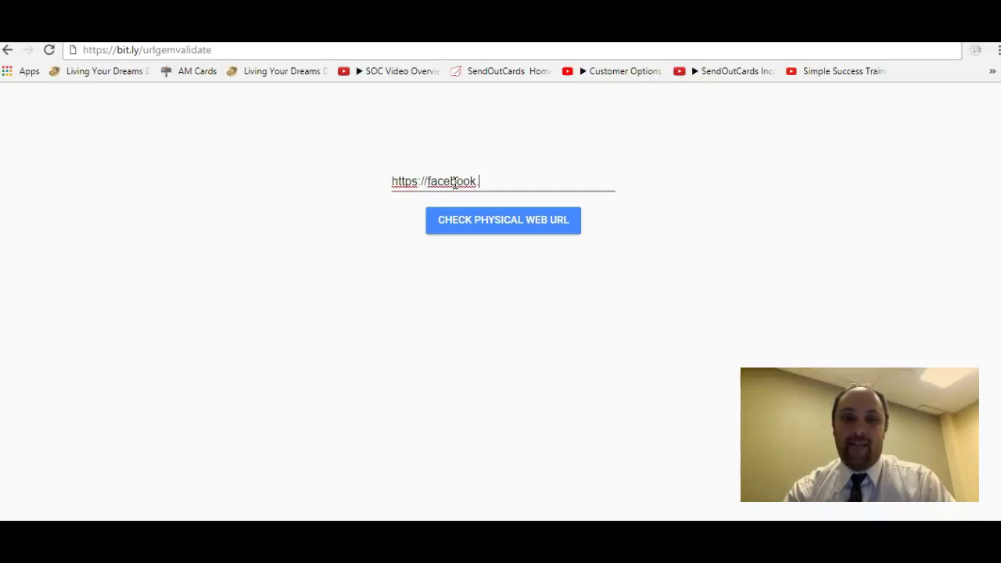
pyautogui.press('BackSpace')
pyautogui.press('BackSpace')
pyautogui.press('BackSpace')
pyautogui.press('BackSpace')
pyautogui.press('BackSpace')
pyautogui.press('BackSpace')
pyautogui.press('BackSpace')
pyautogui.press('BackSpace')
pyautogui.press('BackSpace')
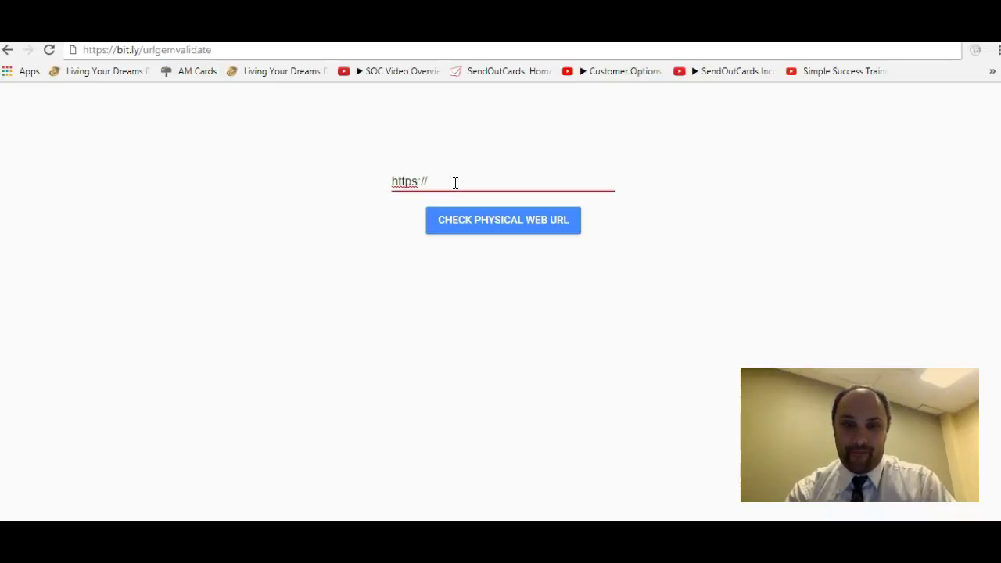
pyautogui.write('www.facebook.com')
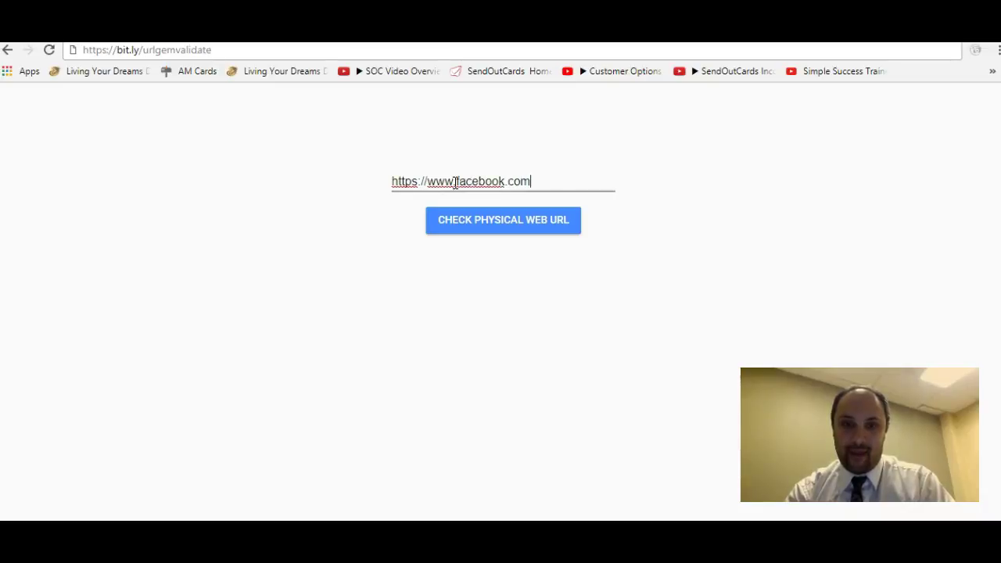
pyautogui.press('Return')
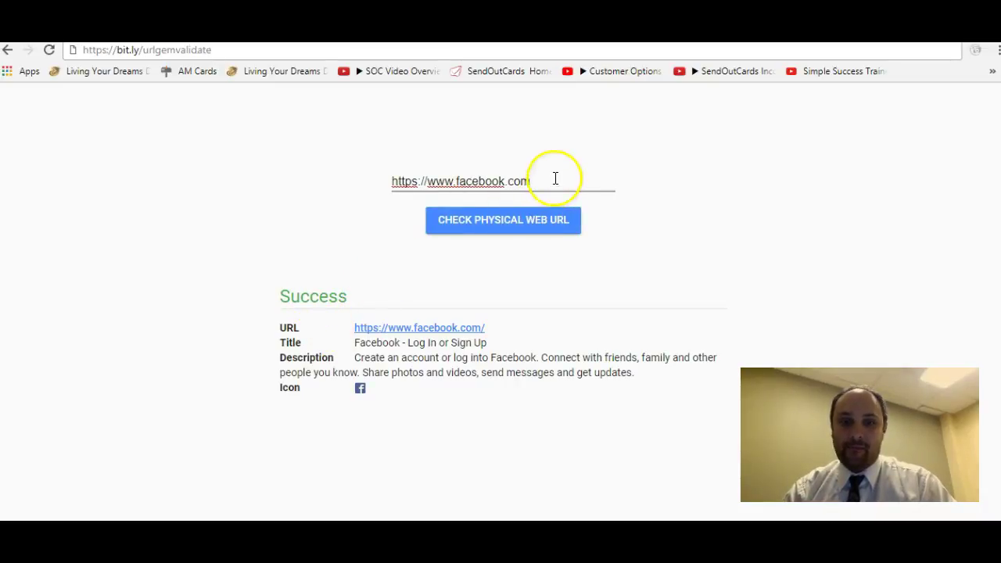
pyautogui.moveTo(554, 181); pyautogui.dragTo(362, 189)
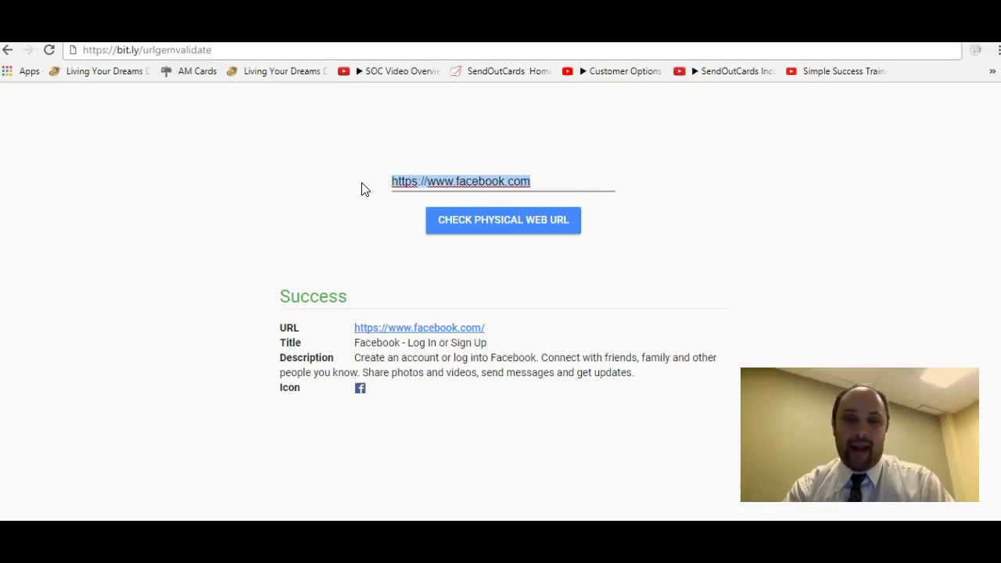
pyautogui.write('https:')
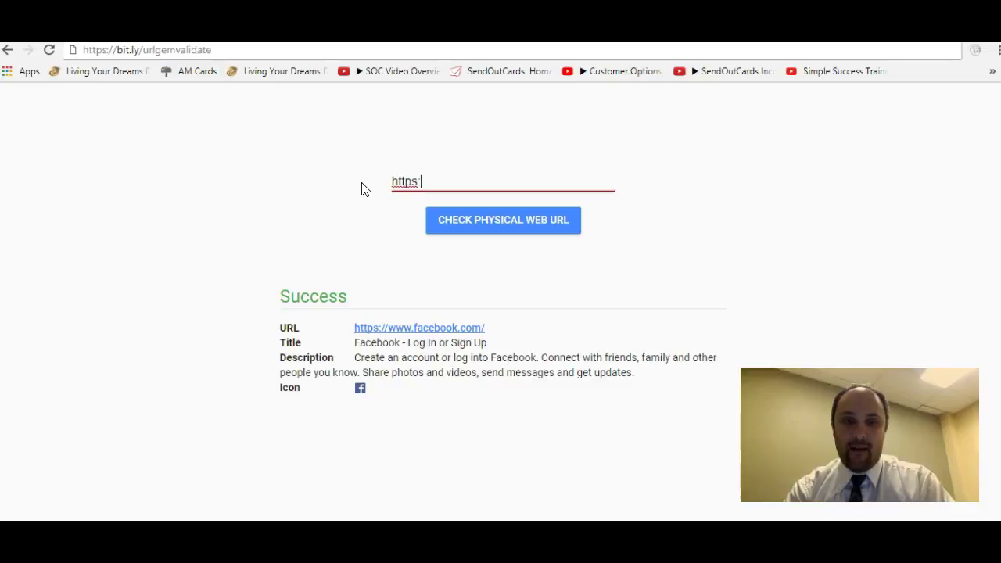
pyautogui.write('//www.')
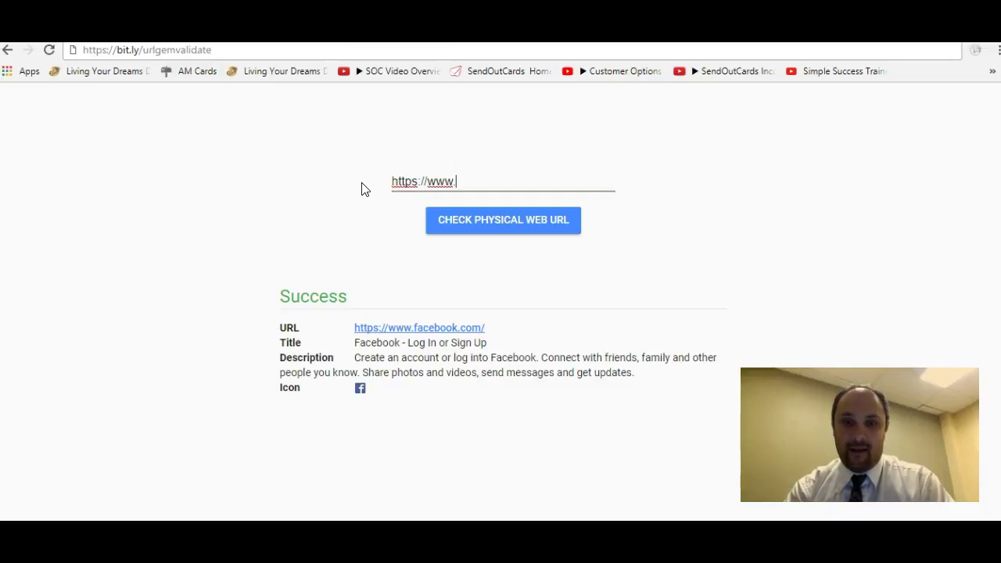
pyautogui.write('atest.com')
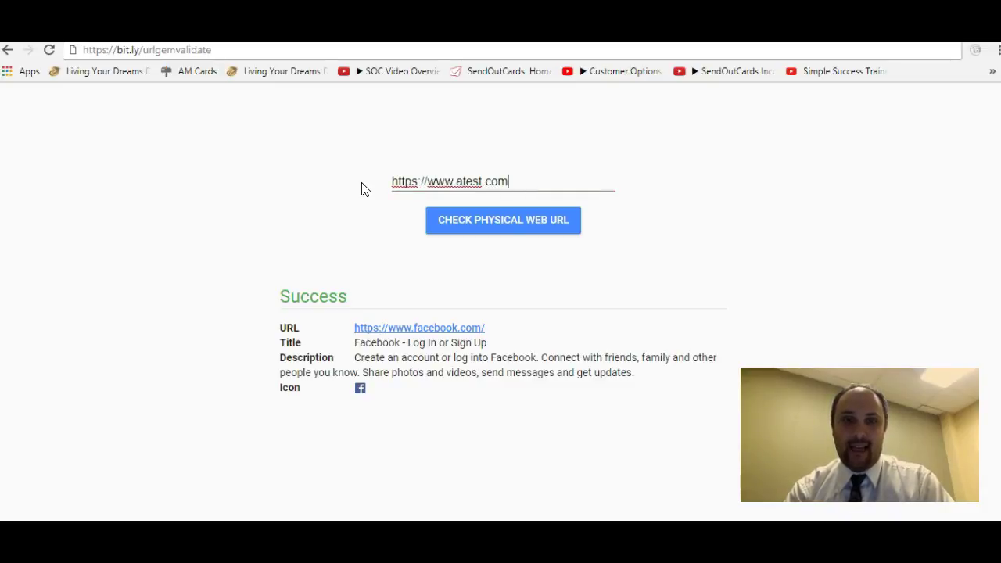
pyautogui.press('Return')
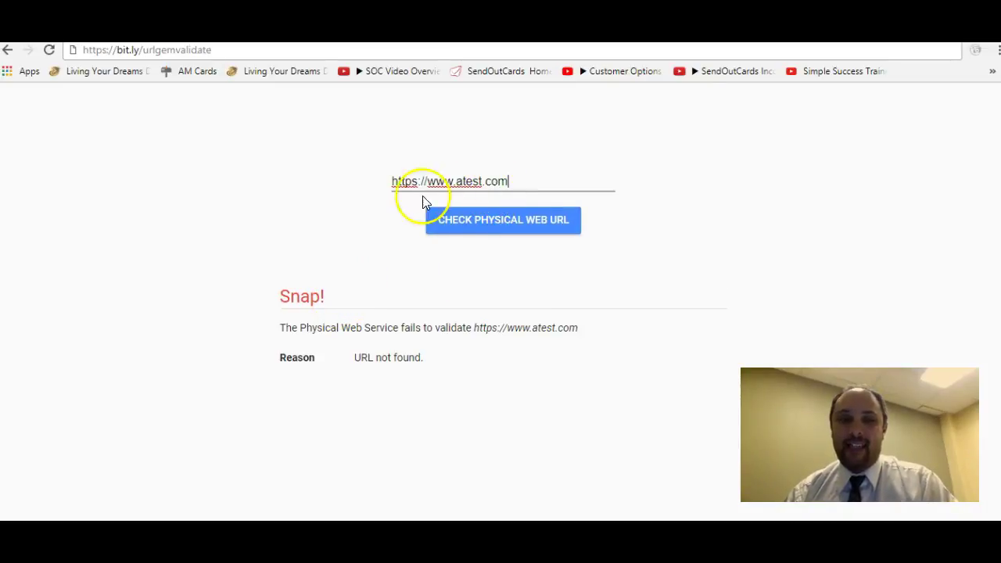
pyautogui.click(626, 36)
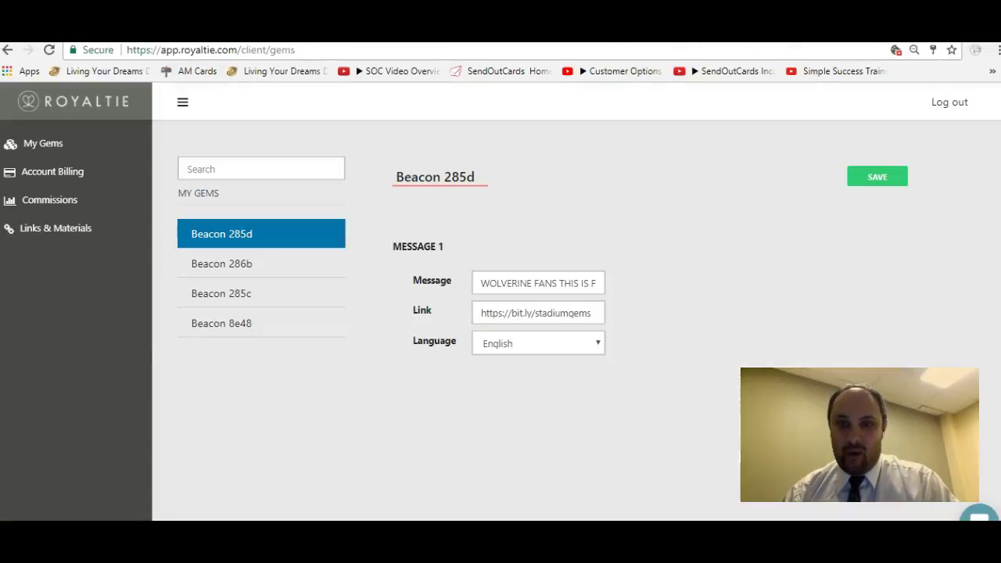